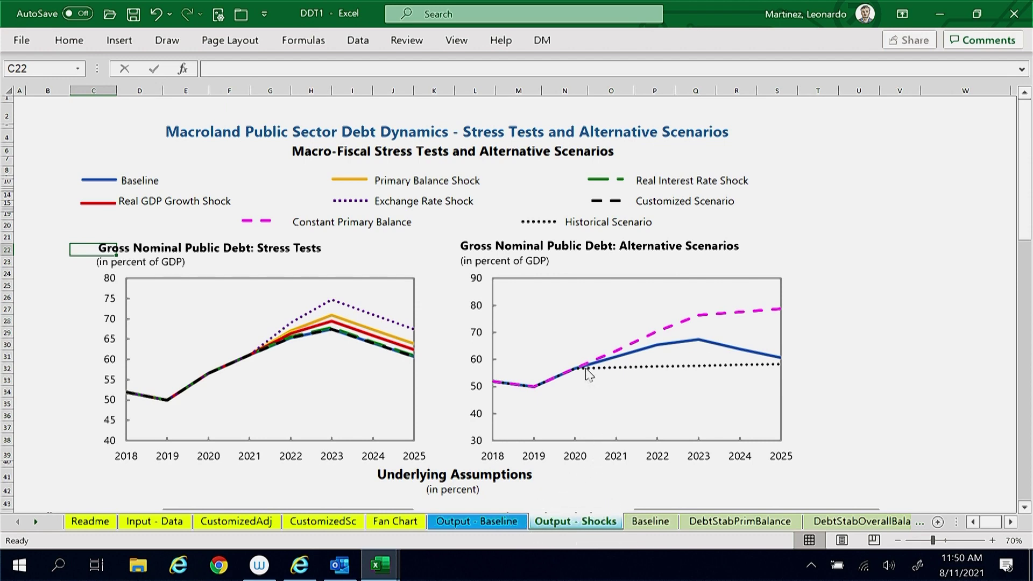
- Switch to the HistoricalSc sheet
mouse_move(590, 373)
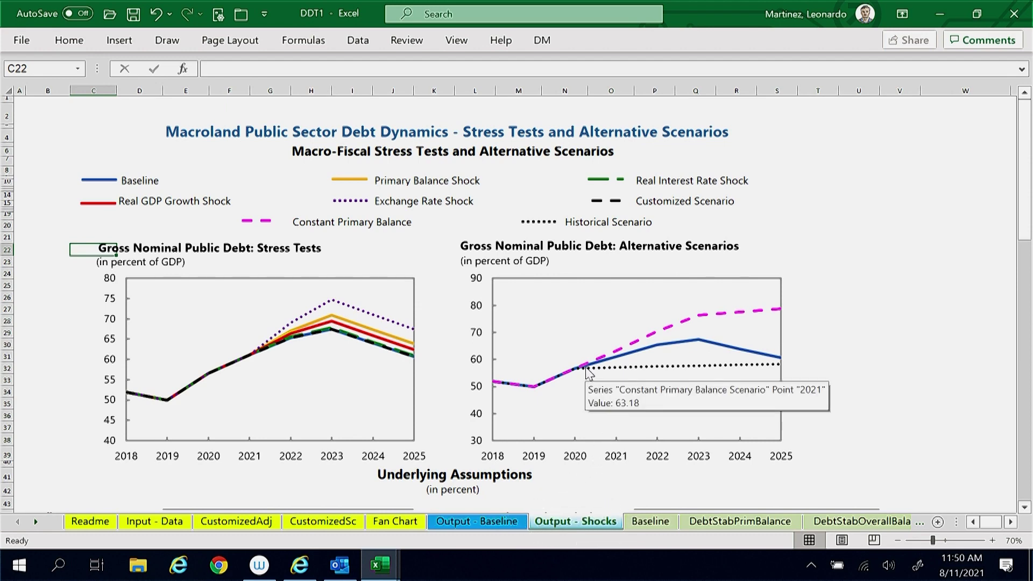
scroll(589, 373, "up", 4)
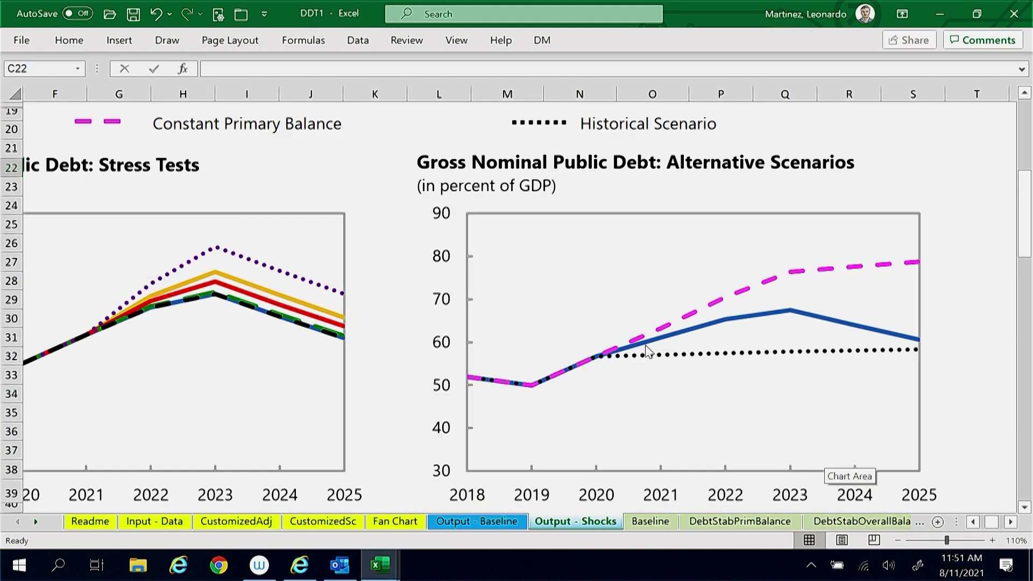
mouse_move(796, 318)
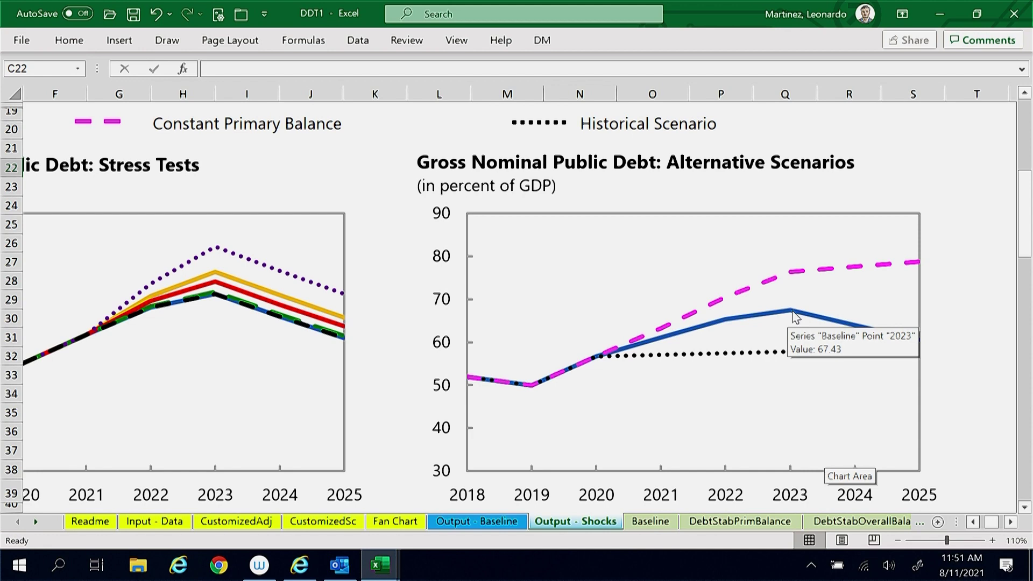
mouse_move(921, 342)
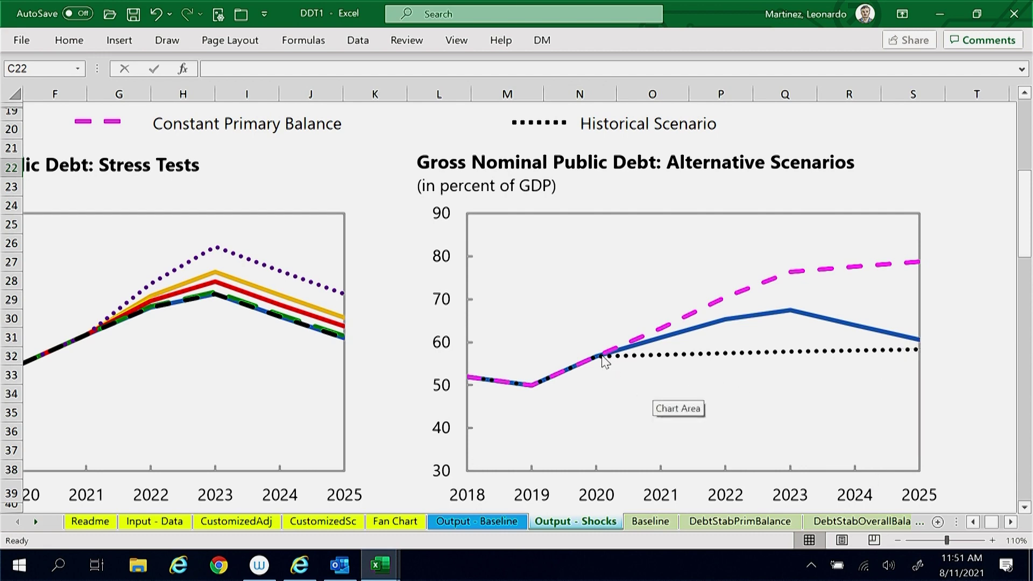
mouse_move(636, 359)
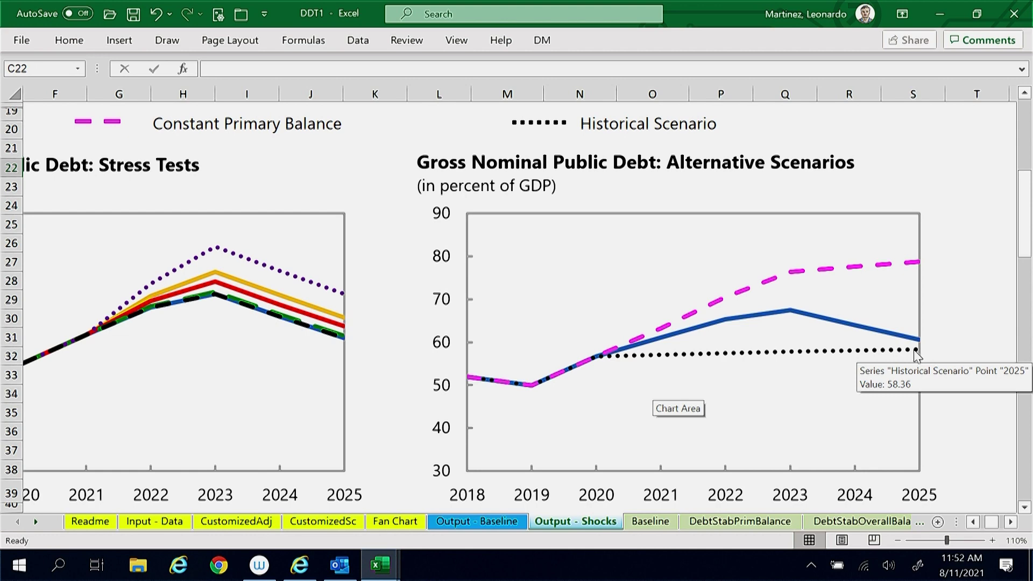
scroll(396, 512, "down", 10)
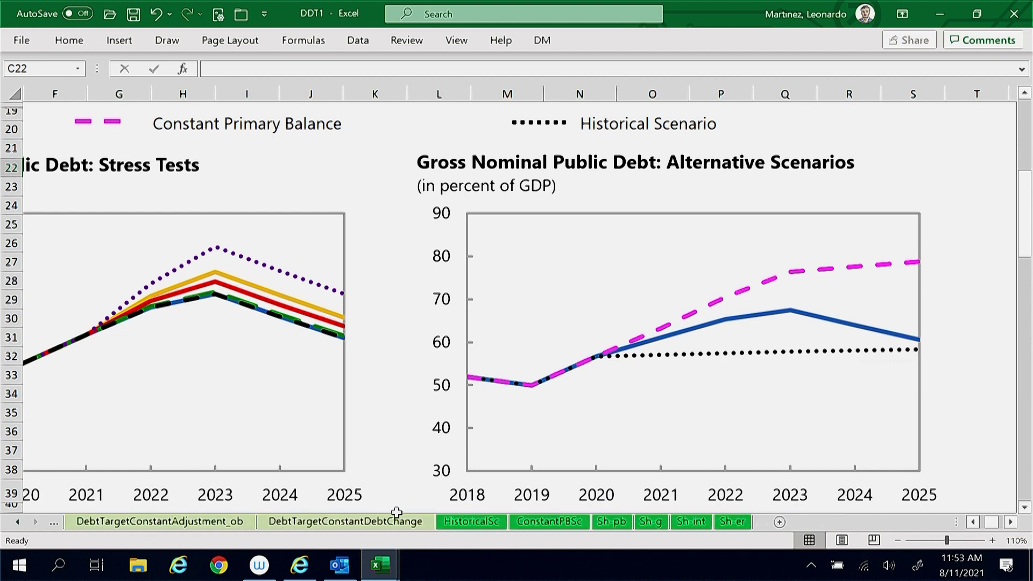
left_click(466, 522)
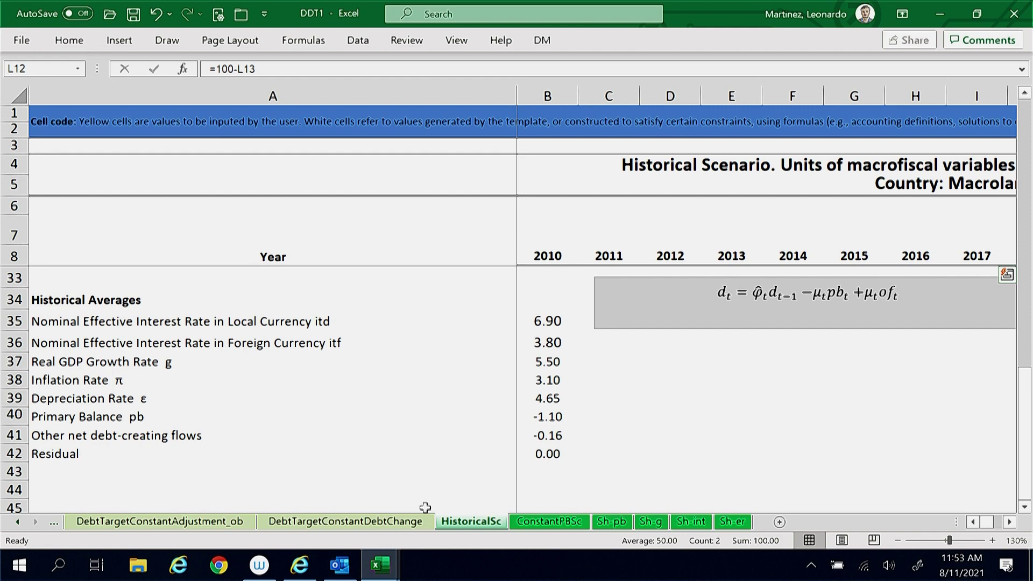
- Inspect the Historical Averages depreciation rate of 4.65, computed as AVERAGE(B16:K16)
left_click(605, 421)
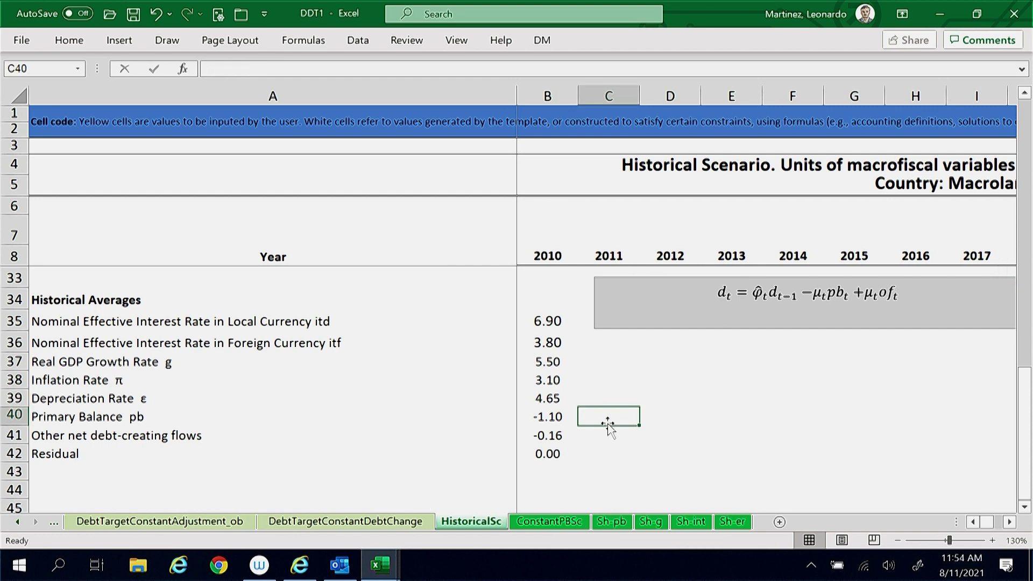
left_click(81, 297)
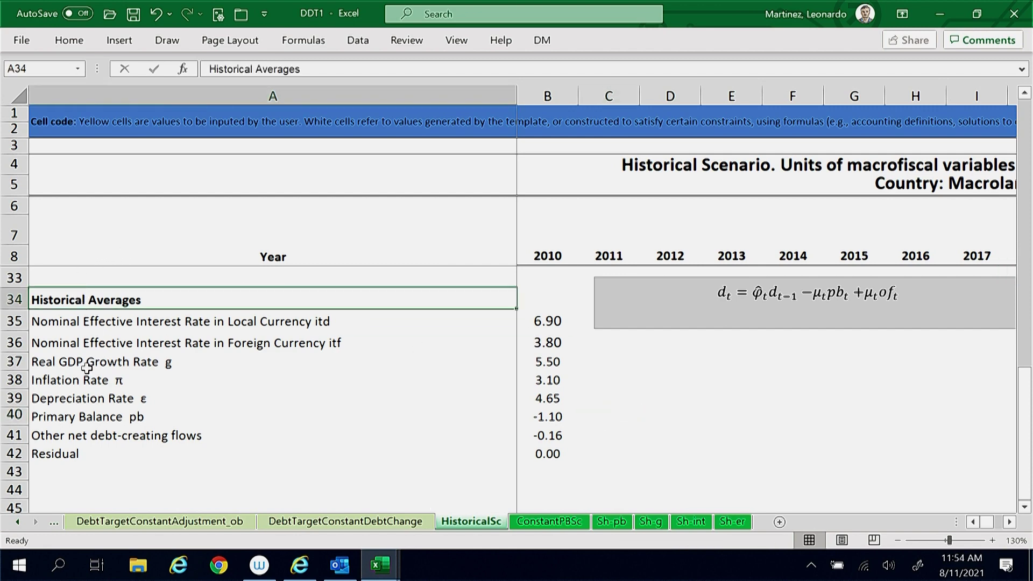
left_click(81, 399)
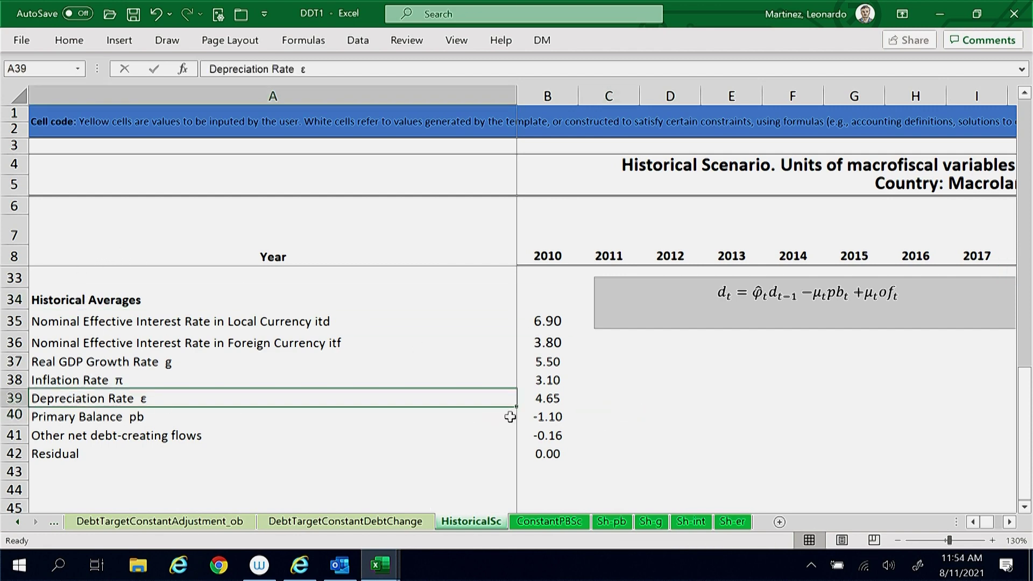
left_click(547, 400)
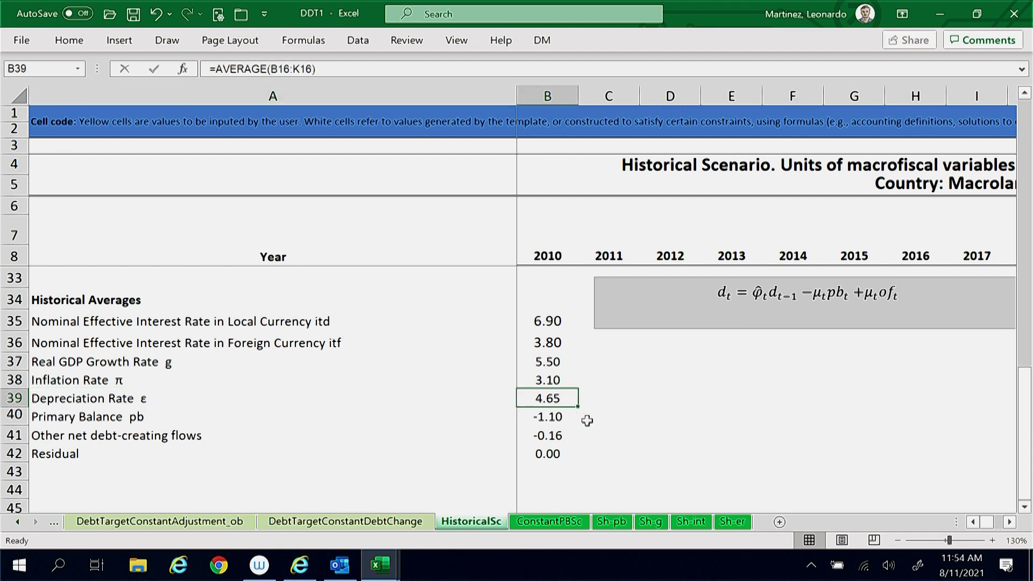
left_click(55, 524)
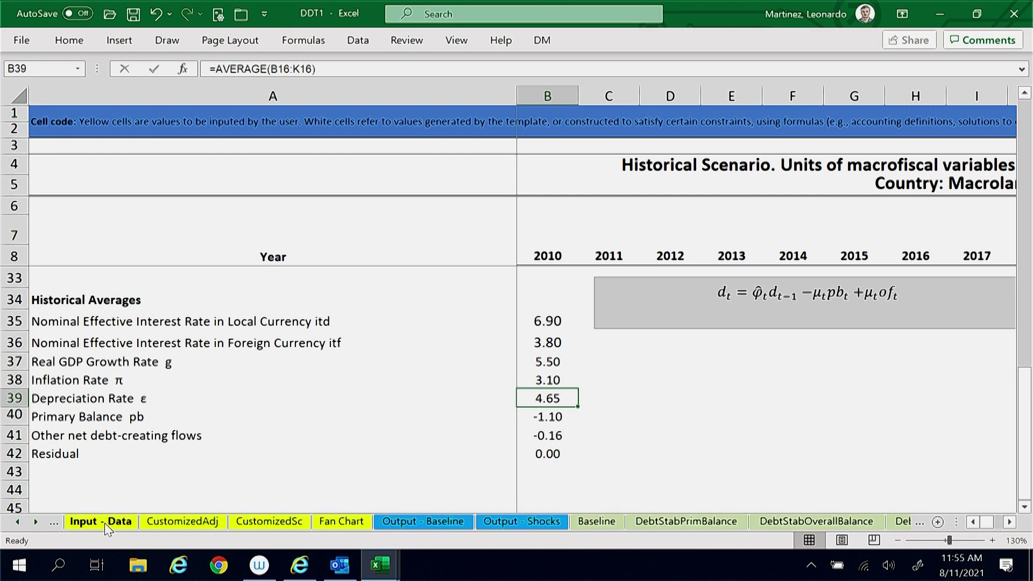
- On Input - Data, review end-of-period exchange rates: 2.20 in 2020, then 2.40 through 2031
left_click(101, 522)
left_click(387, 351)
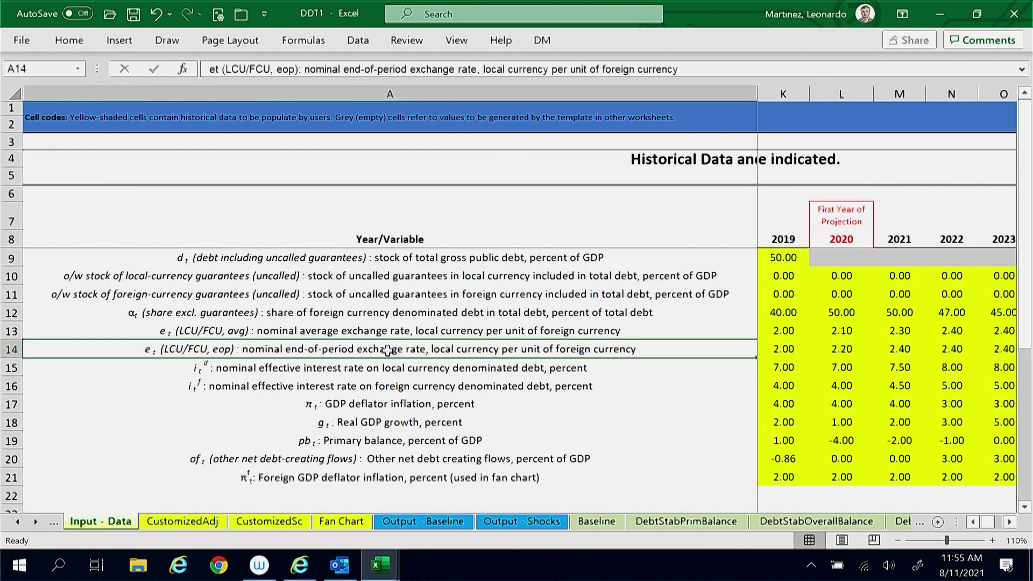
left_click_drag(840, 348, 922, 367)
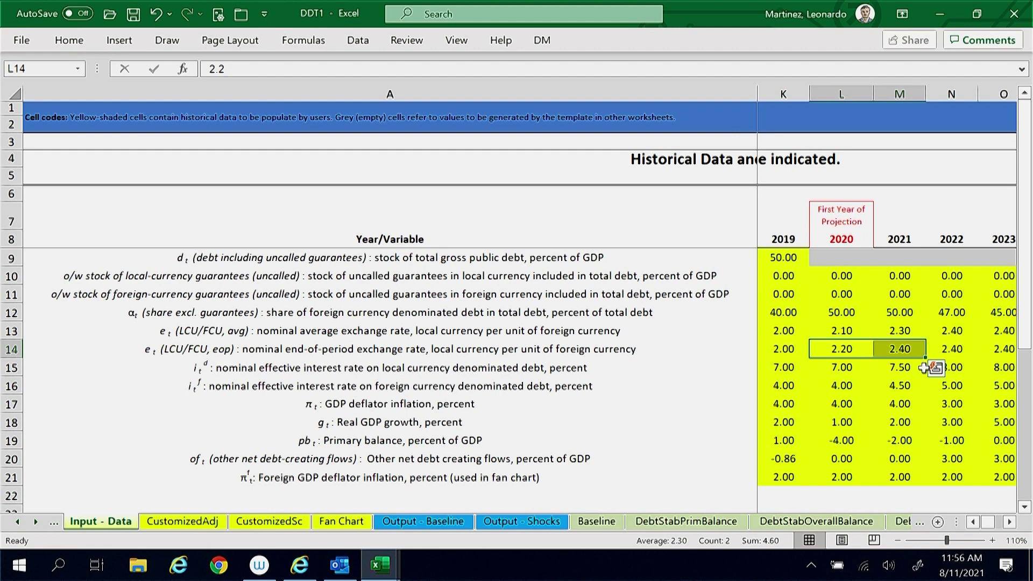
scroll(928, 368, "down", 1, "ctrl")
left_click(778, 326)
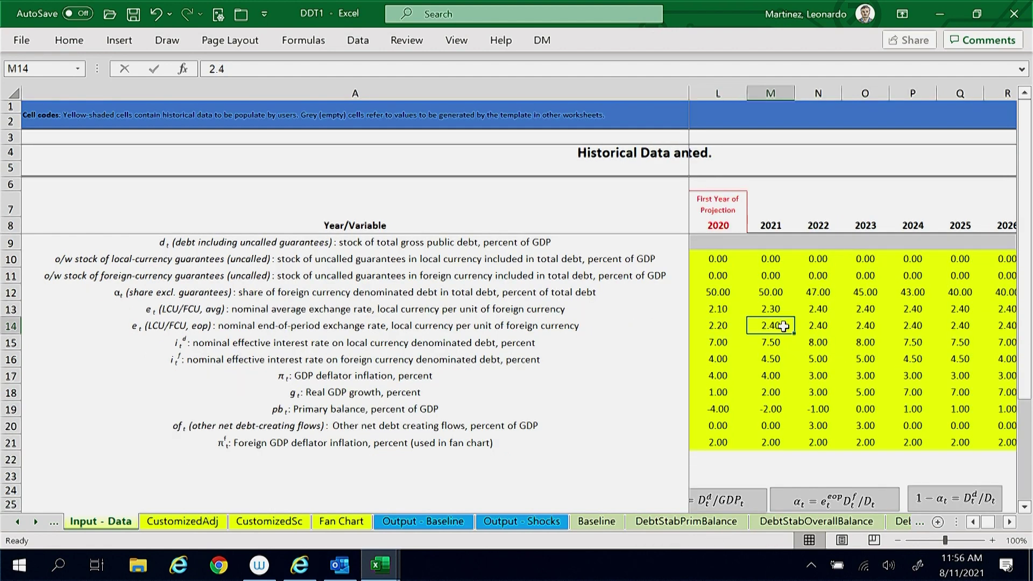
left_click_drag(791, 326, 1019, 324)
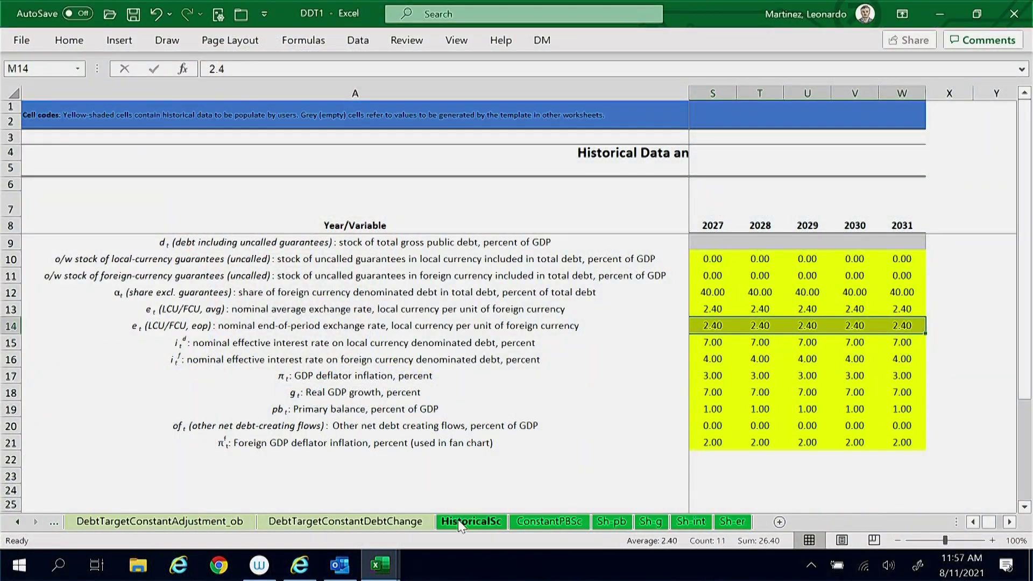
- On HistoricalSc, check the formula behind the average real GDP growth rate
left_click(462, 522)
left_click(183, 363)
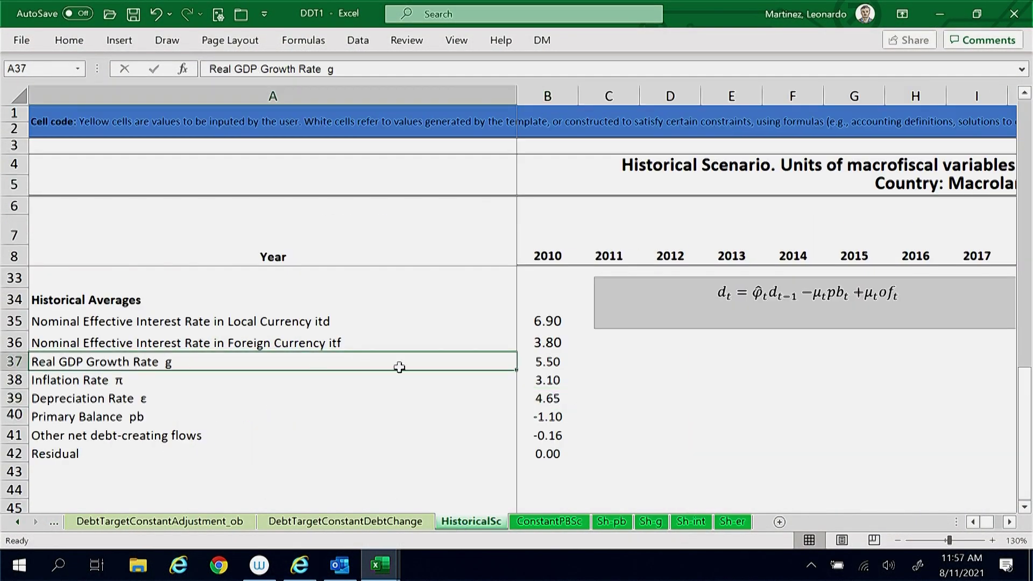
left_click(549, 361)
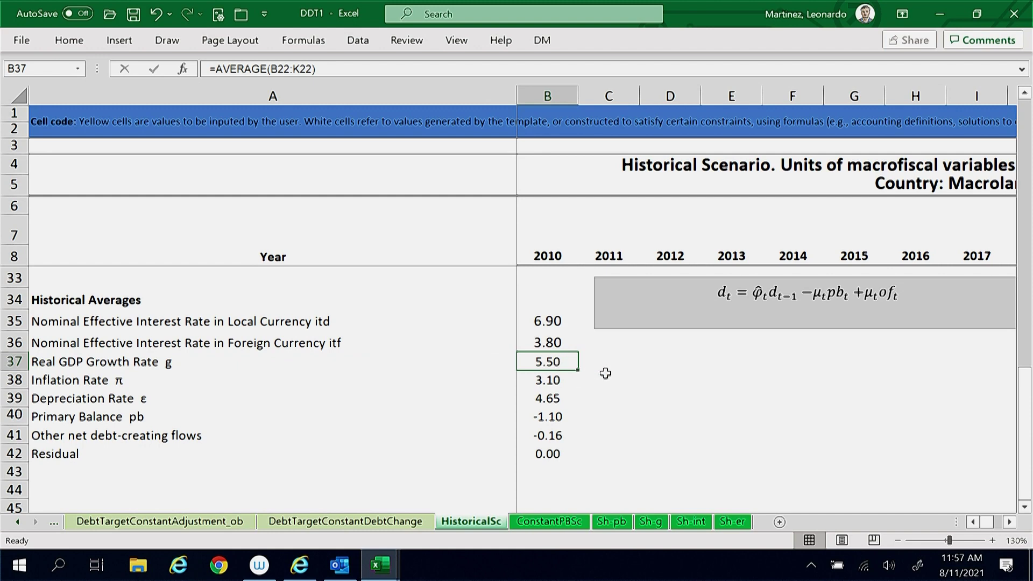
- On Input - Data, review real GDP growth rising from 1.00 in 2020 to 7.00 from 2024
left_click(18, 521)
left_click(17, 522)
left_click(124, 521)
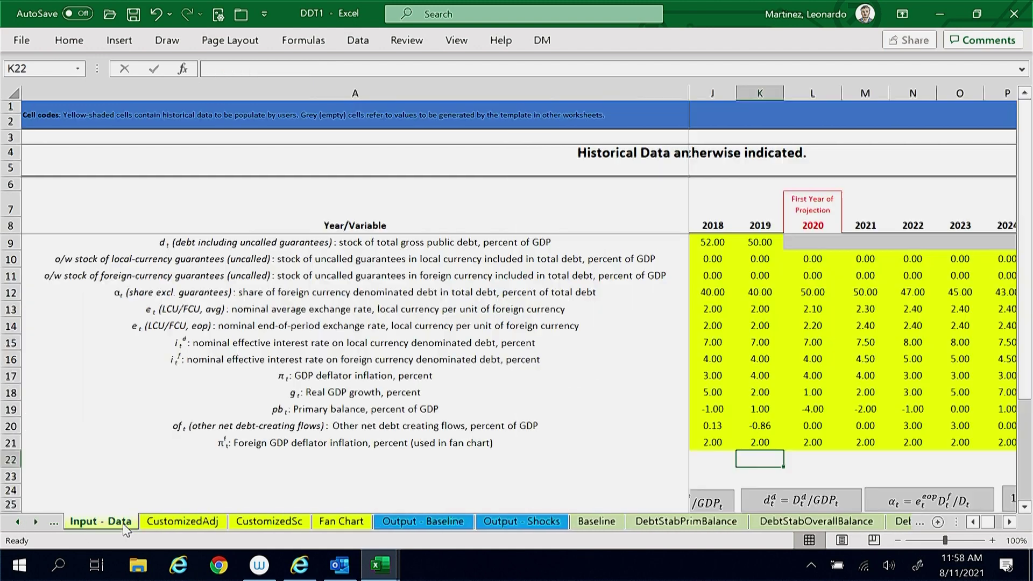
left_click(468, 396)
left_click_drag(814, 392, 974, 393)
left_click(1010, 522)
left_click(1010, 522)
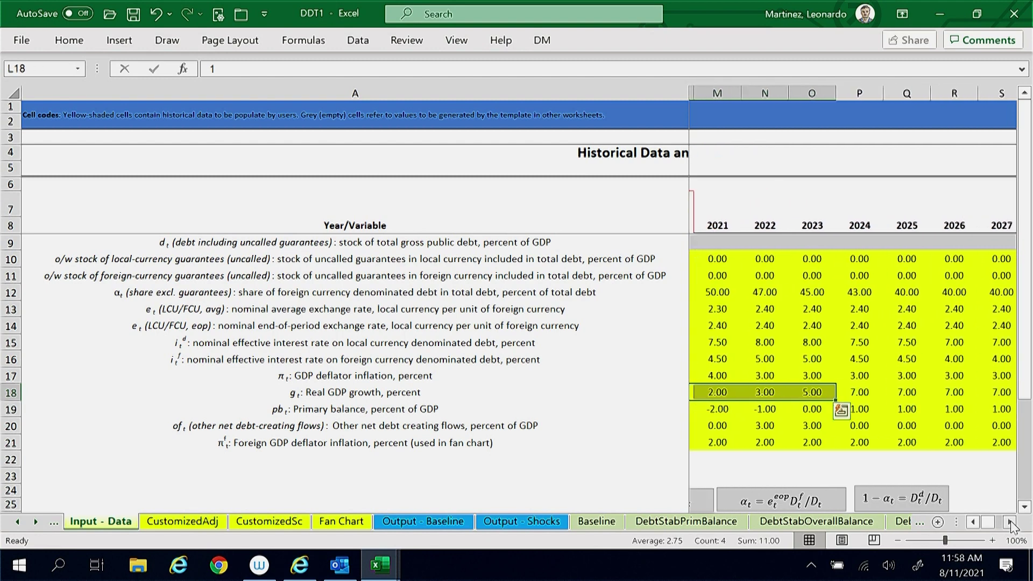
left_click(1009, 522)
left_click(1010, 522)
left_click(1010, 522)
left_click_drag(719, 391, 919, 393)
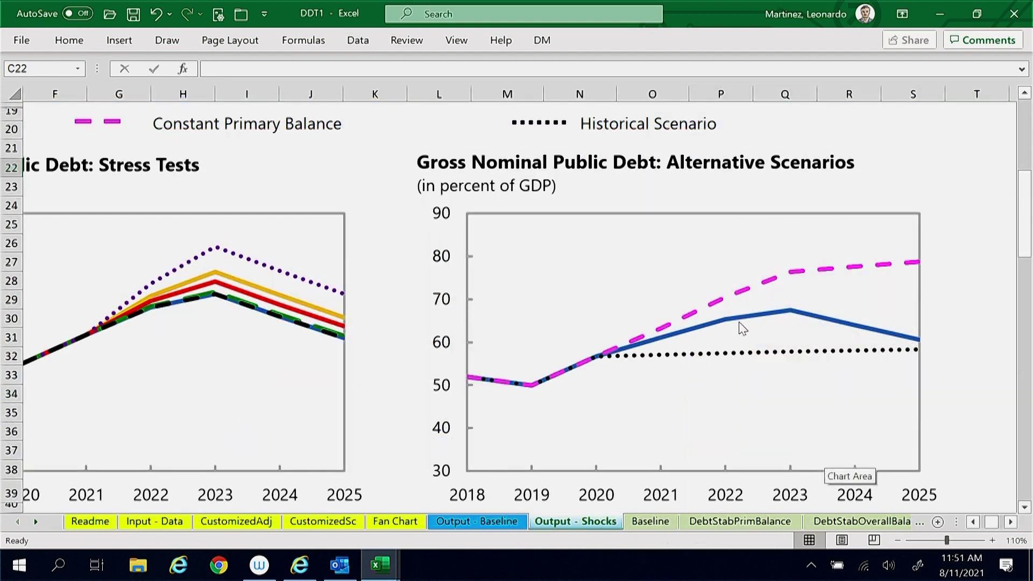
mouse_move(796, 317)
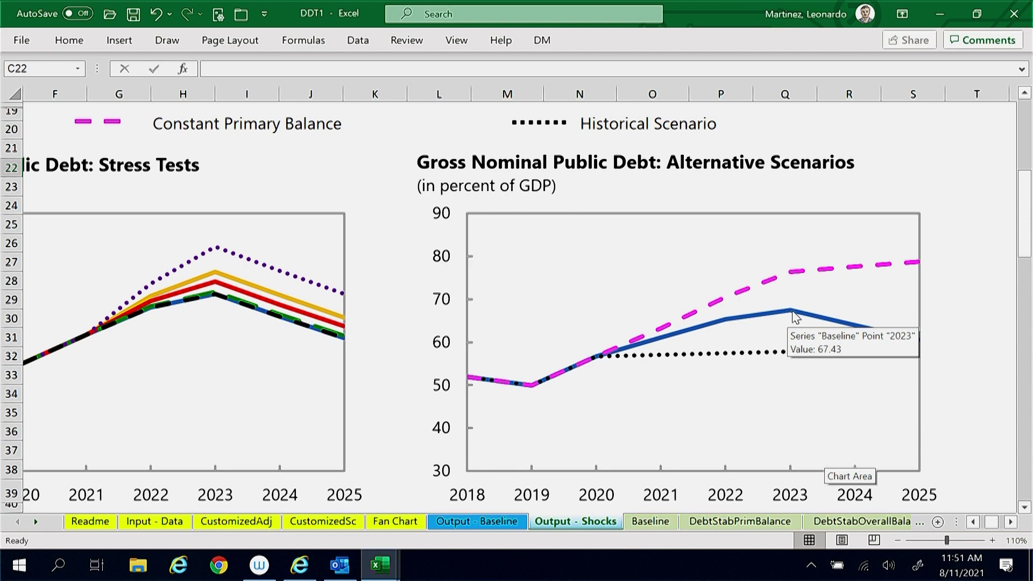
mouse_move(920, 342)
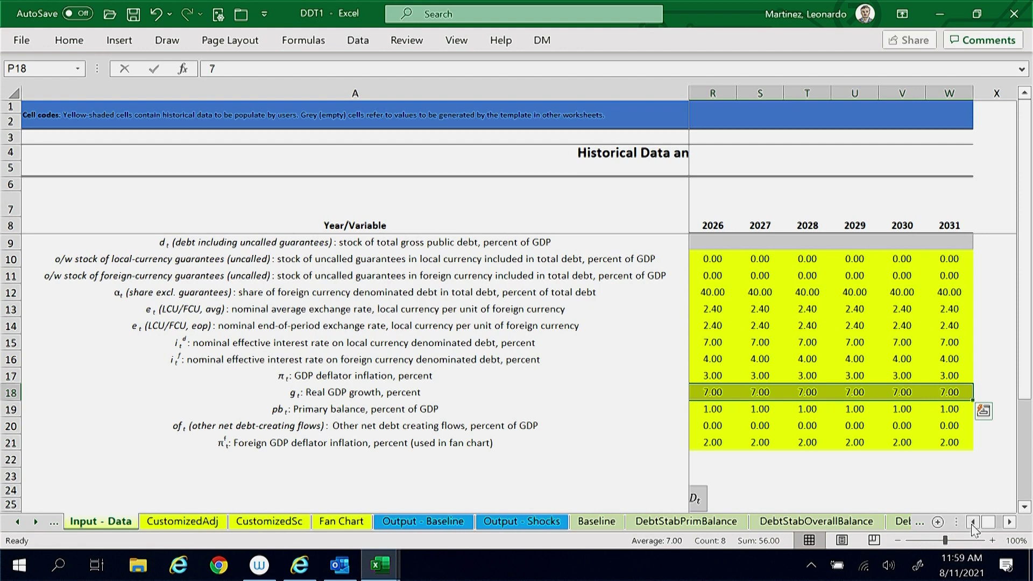
- Select the 2012–2019 real GDP growth inputs in D18:K18, which average 5.50
left_click(973, 523)
left_click(973, 523)
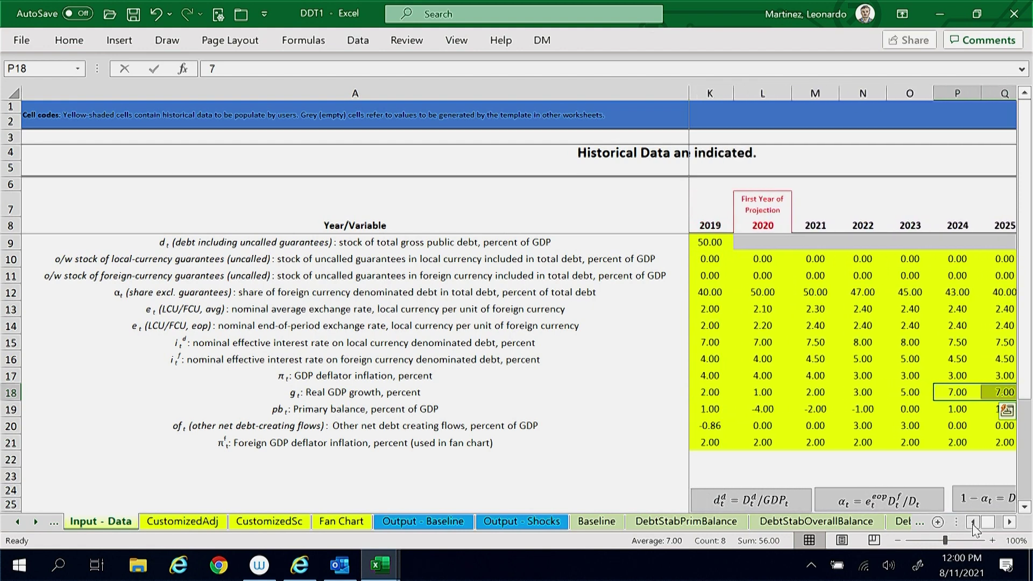
left_click_drag(974, 523, 974, 524)
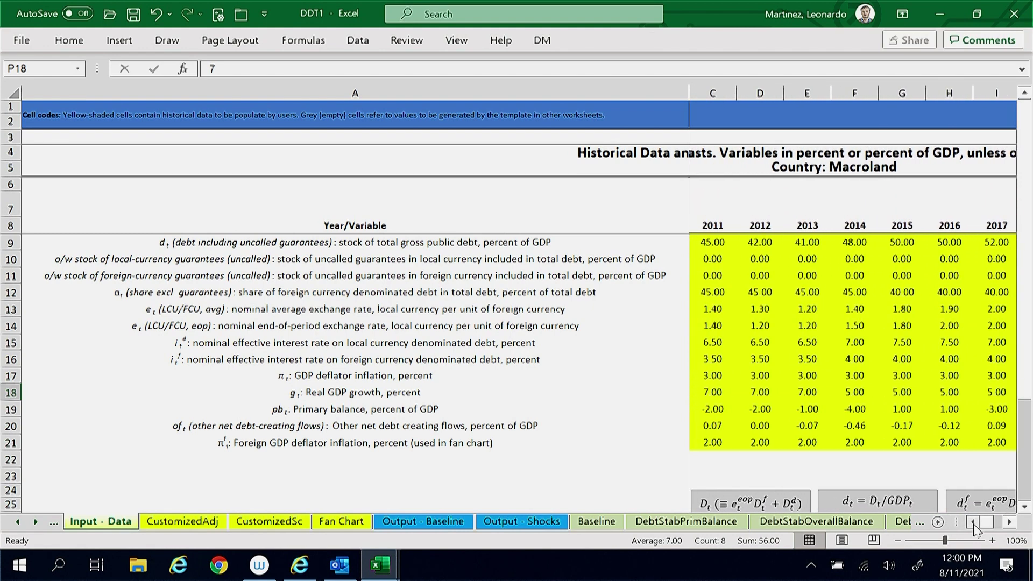
left_click(766, 394)
left_click_drag(766, 394, 940, 397)
left_click(973, 522)
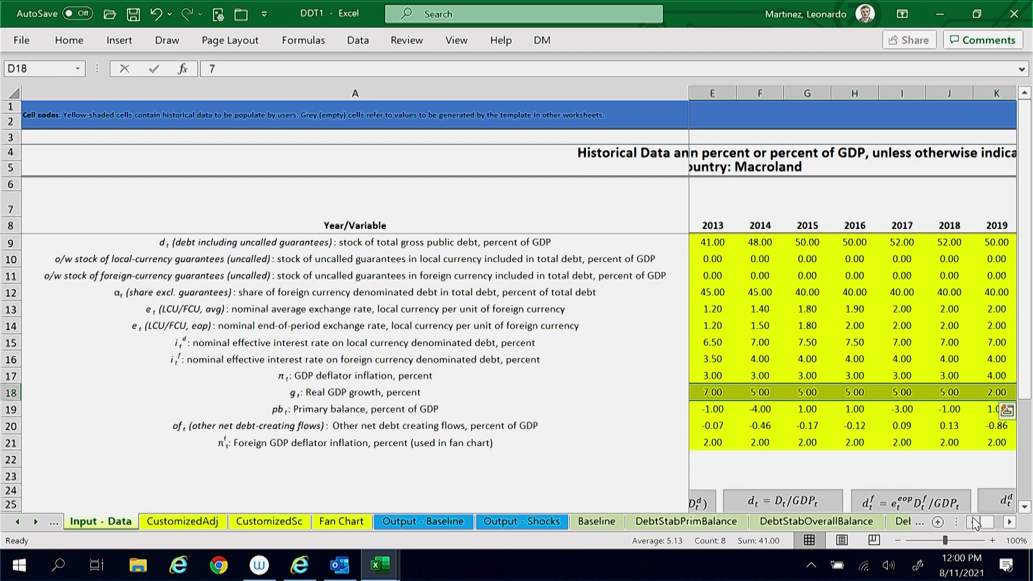
left_click(974, 522)
left_click(973, 522)
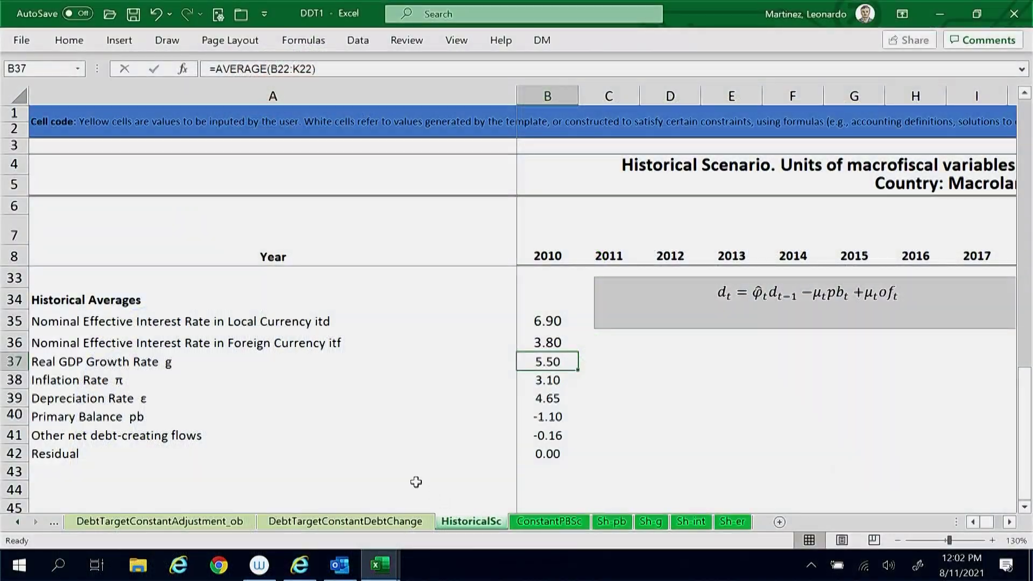
- Check the formula behind the historical primary balance average on HistoricalSc
left_click(125, 417)
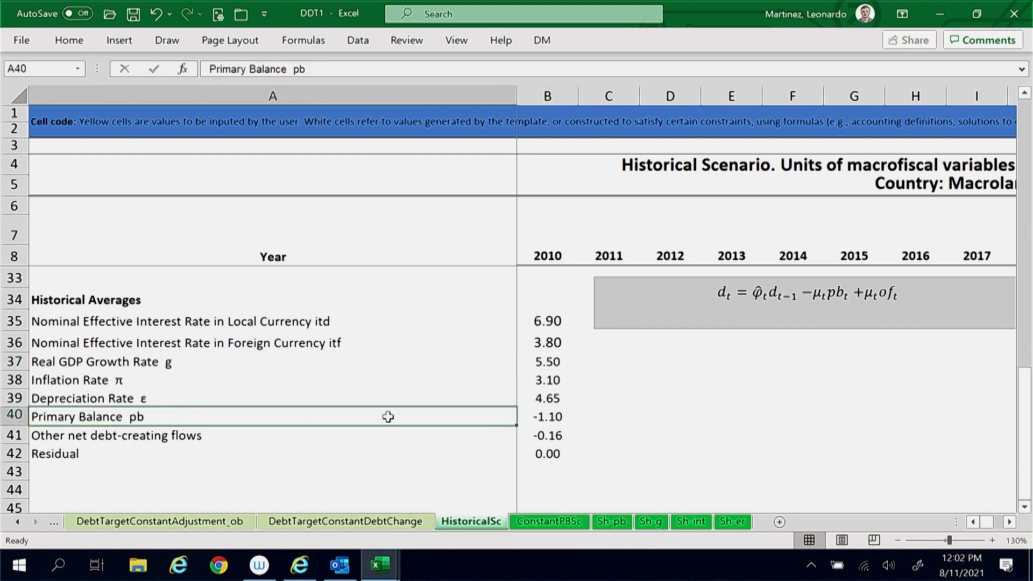
left_click(546, 419)
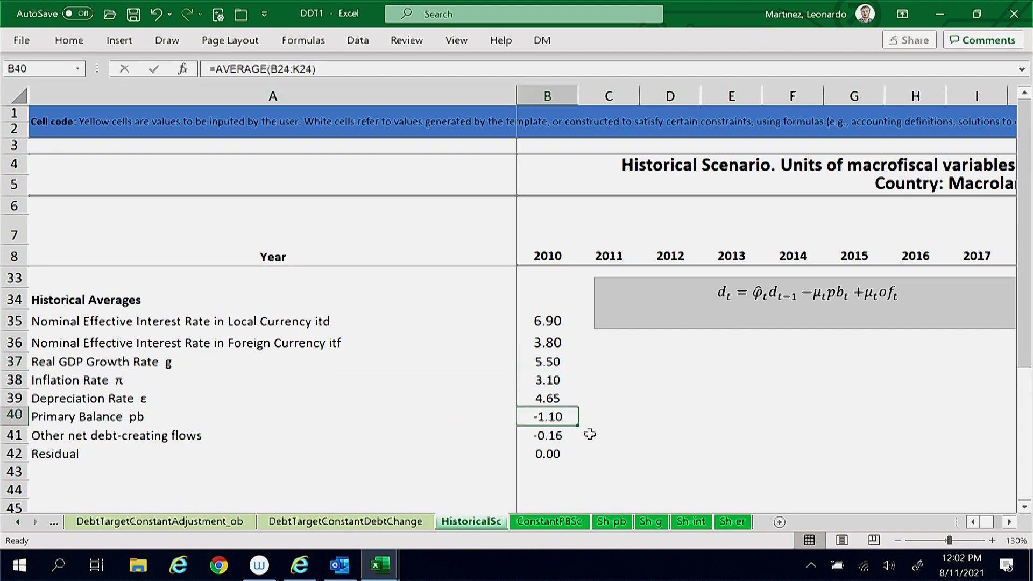
left_click(19, 522)
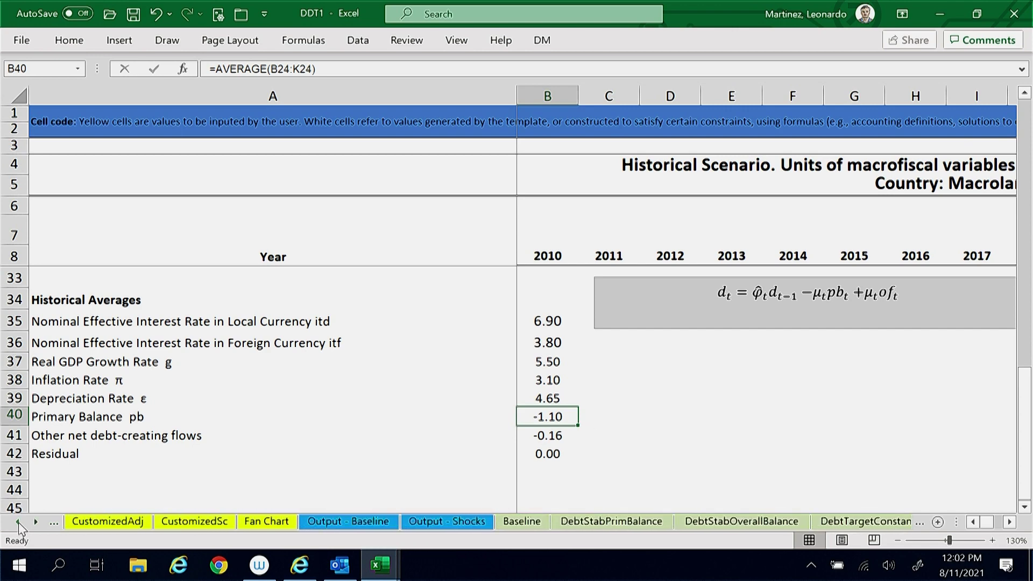
left_click(18, 522)
- On Input - Data, compare the 2020–2023 primary balance projections (-4.00 in 2020) with 2019's 1.00
left_click(150, 525)
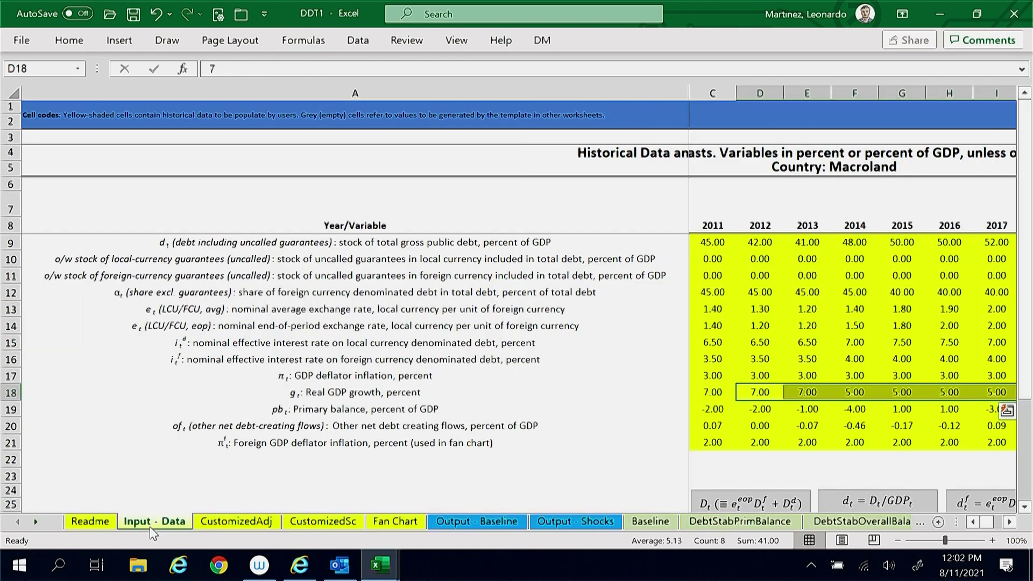
left_click(375, 414)
scroll(569, 432, "right", 5)
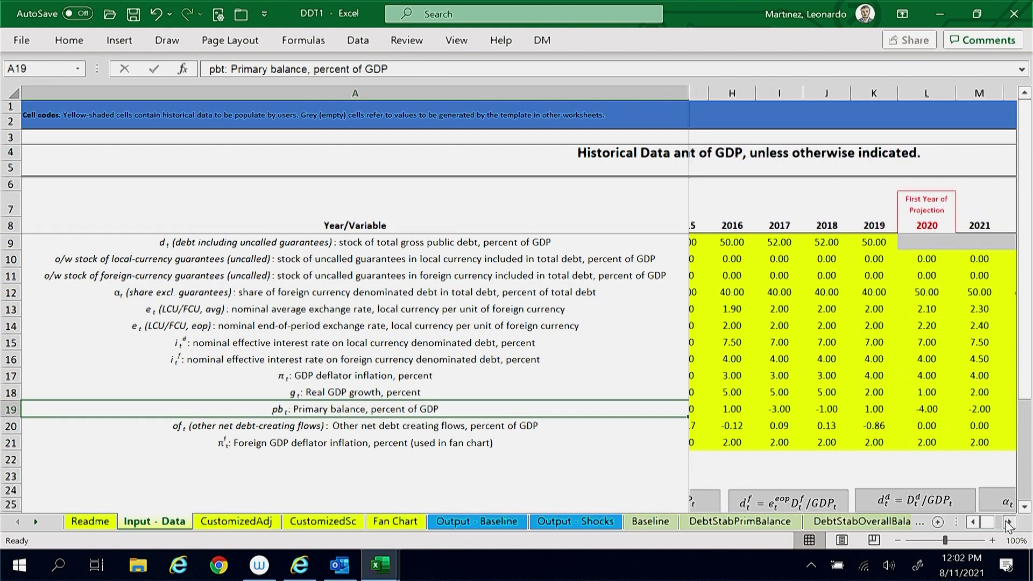
left_click_drag(718, 409, 951, 405)
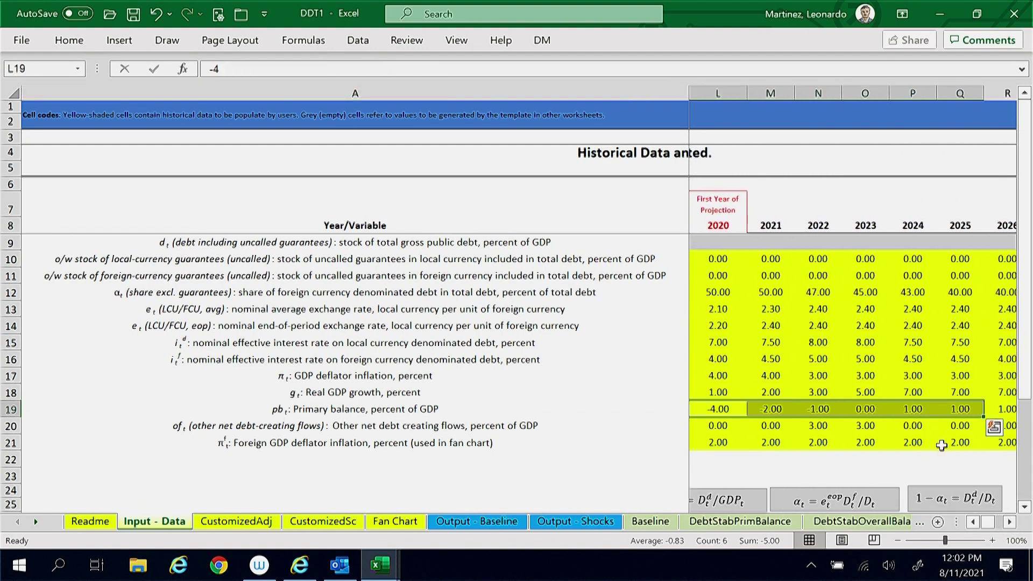
left_click(974, 522)
left_click(974, 522)
left_click(973, 523)
left_click(973, 522)
left_click(973, 522)
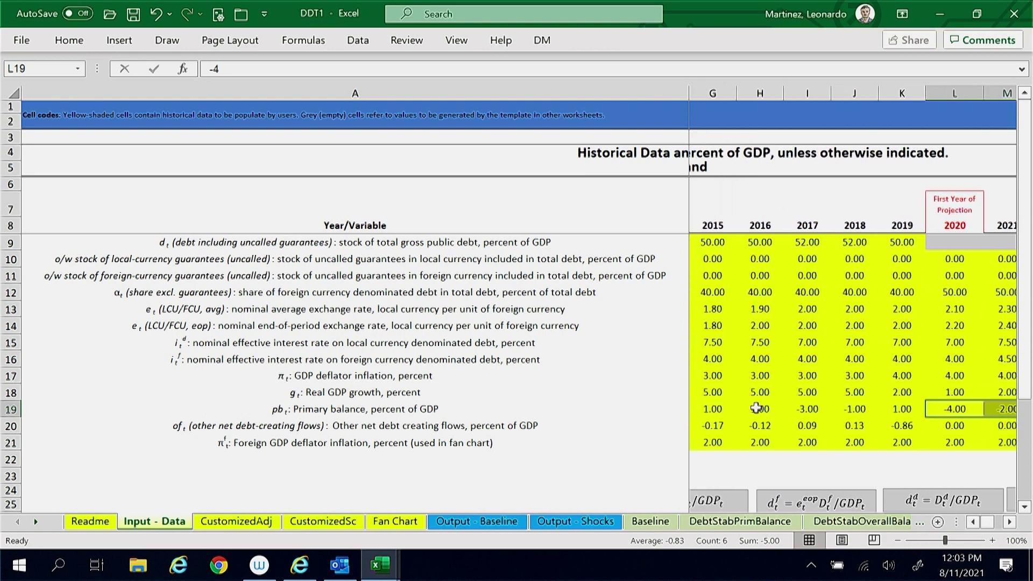
left_click(904, 408)
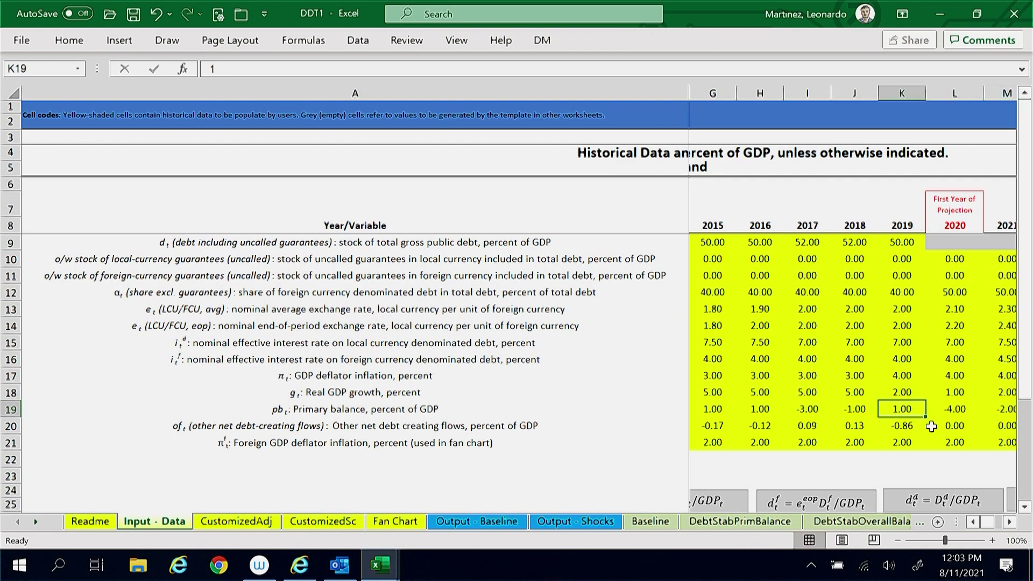